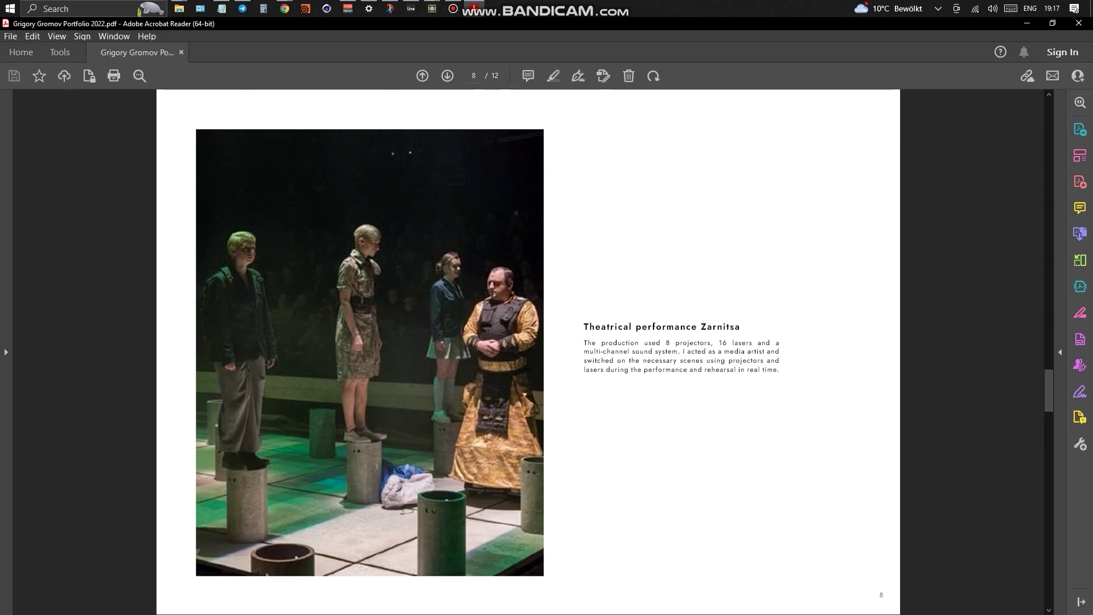
Page through the portfolio PDF from page 8 to page 10, then minimise it.
key(Page_Down)
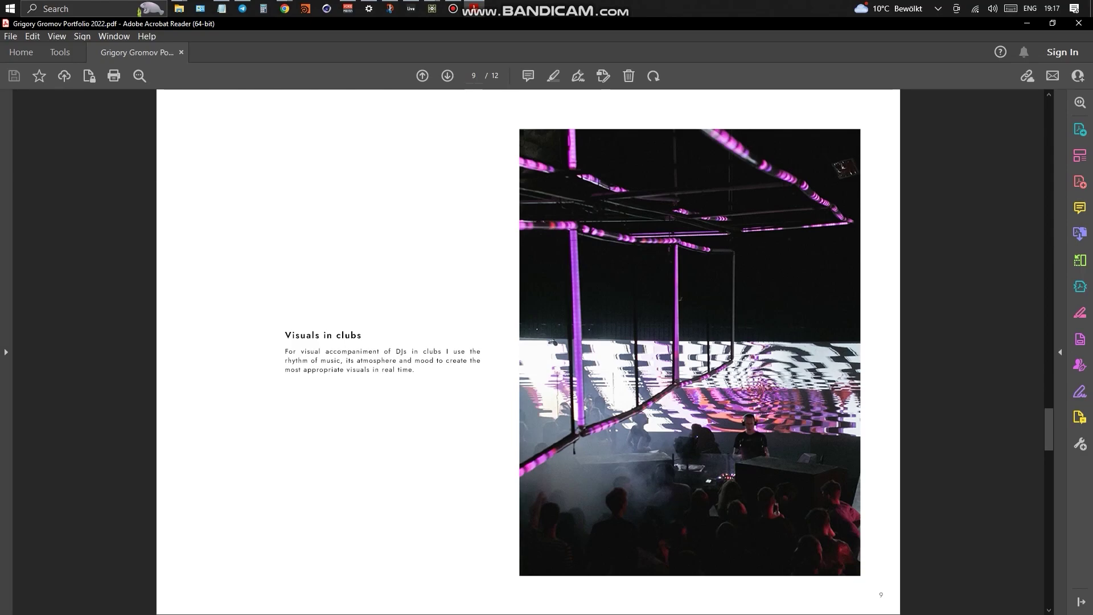
key(Right)
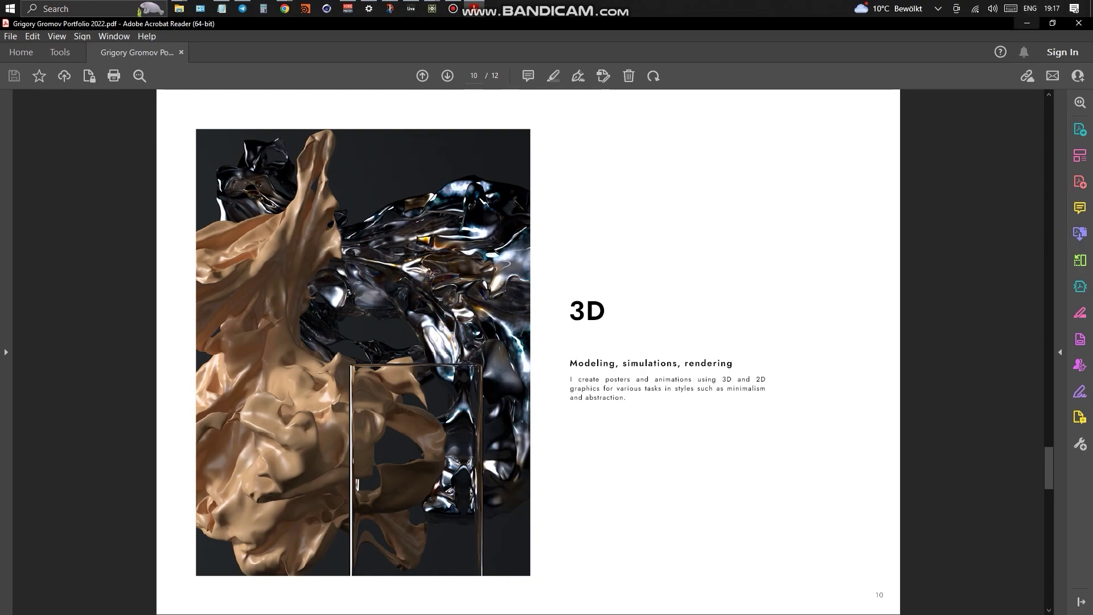
click(1027, 23)
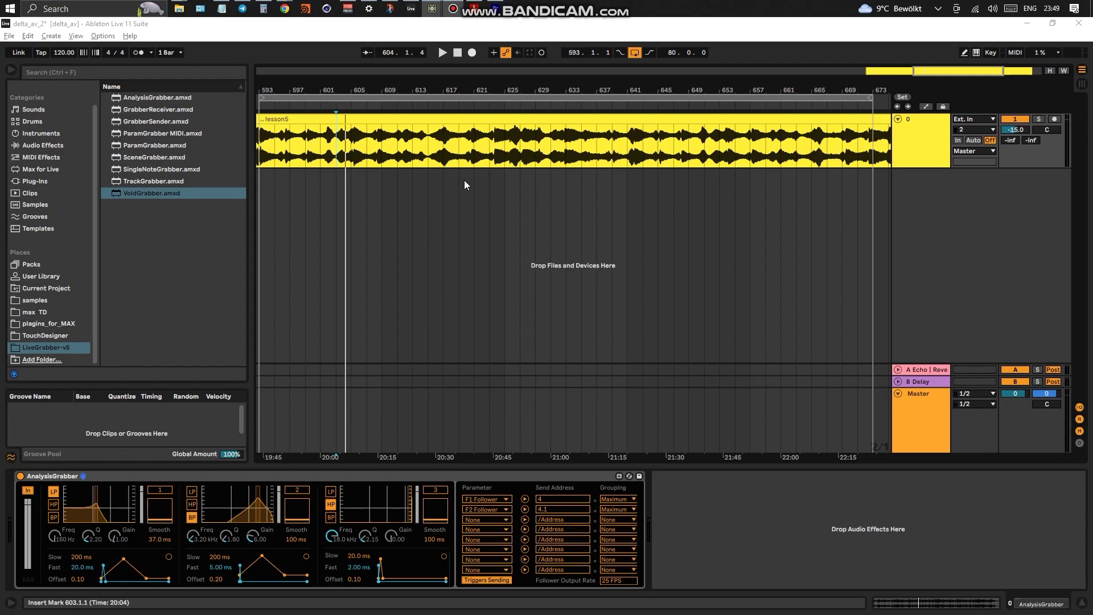
Play the lesson5 audio track briefly, stop it, and restart playback to feed the AnalysisGrabber device.
click(442, 53)
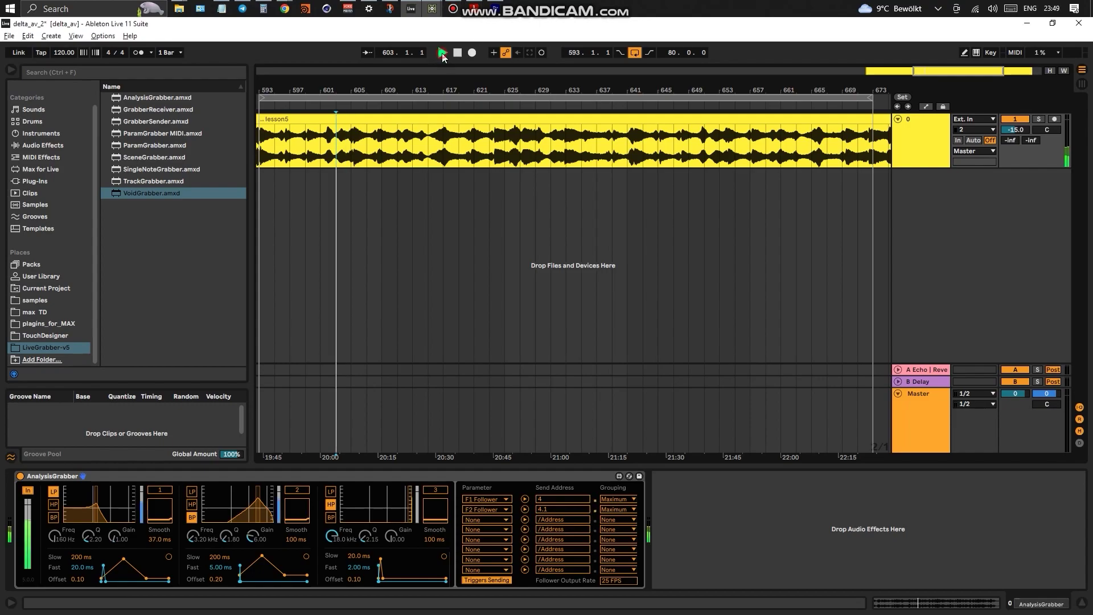
click(459, 53)
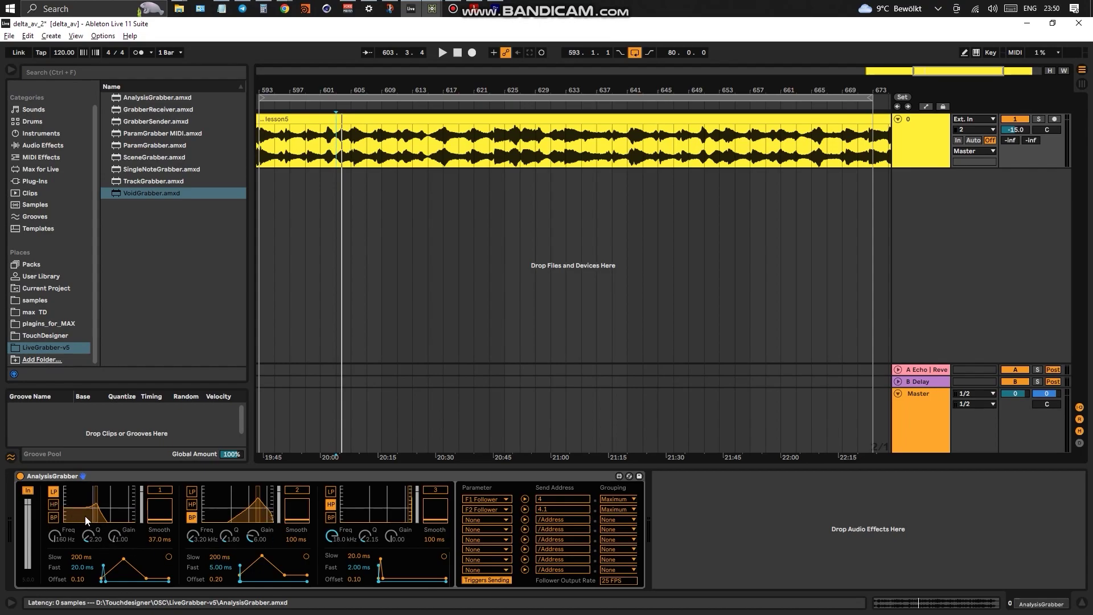
click(442, 52)
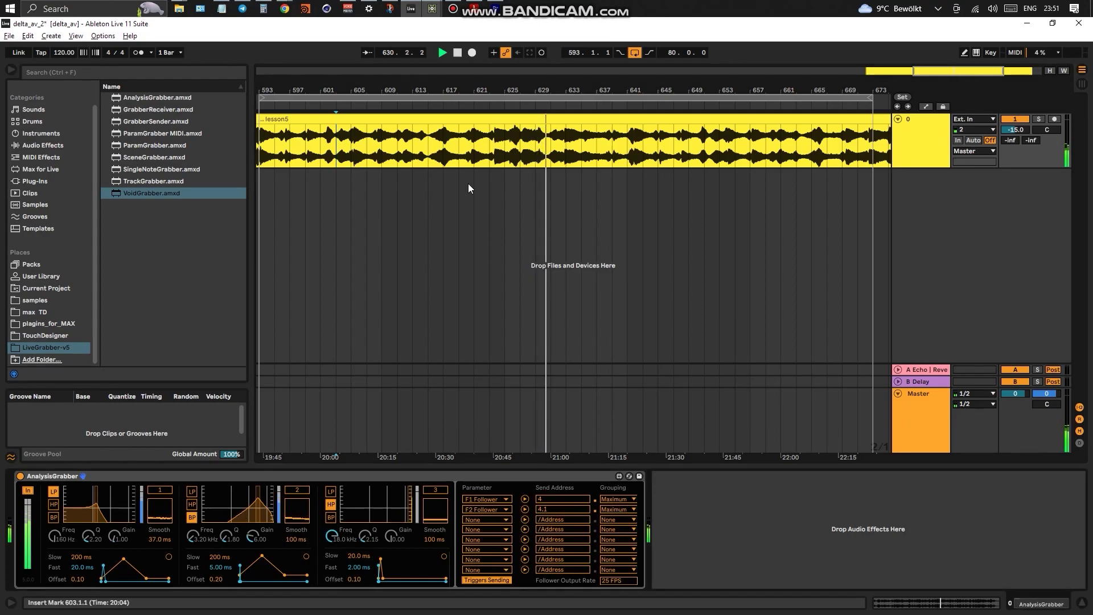
Switch to TouchDesigner and inspect the Ableton channels and parameters of the oscin1 node in track_4.
mouse_move(431, 8)
click(364, 57)
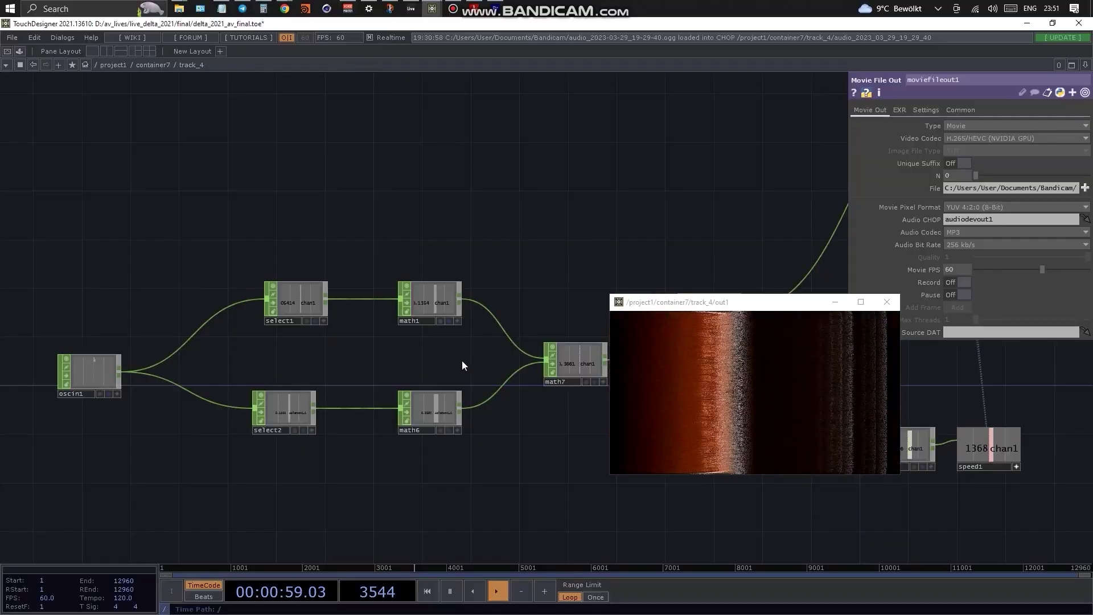
scroll(245, 342, up, 3)
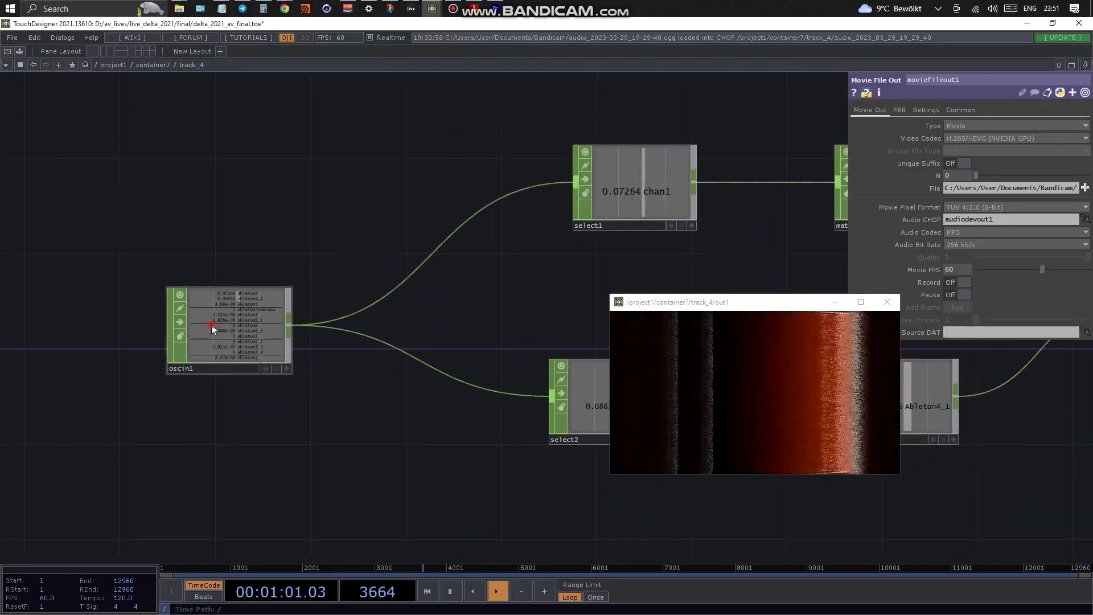
click(214, 325)
scroll(318, 342, up, 3)
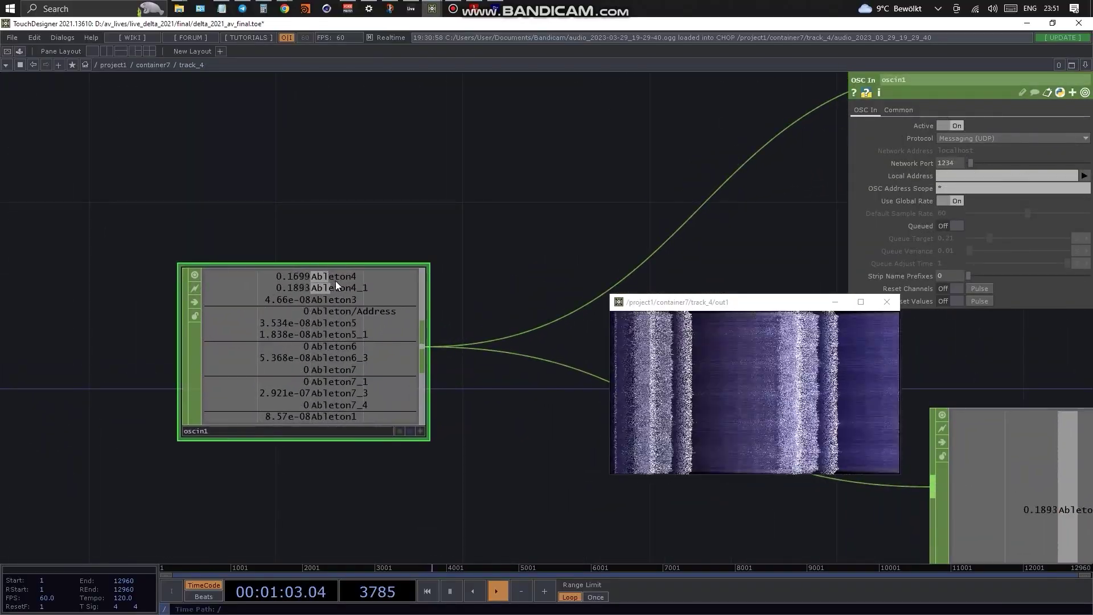
scroll(342, 282, down, 5)
Select the select1, select2, math1, math6 and math7 nodes and examine how they combine the OSC channels.
drag(504, 268, 450, 366)
scroll(451, 349, down, 3)
drag(449, 329, 453, 351)
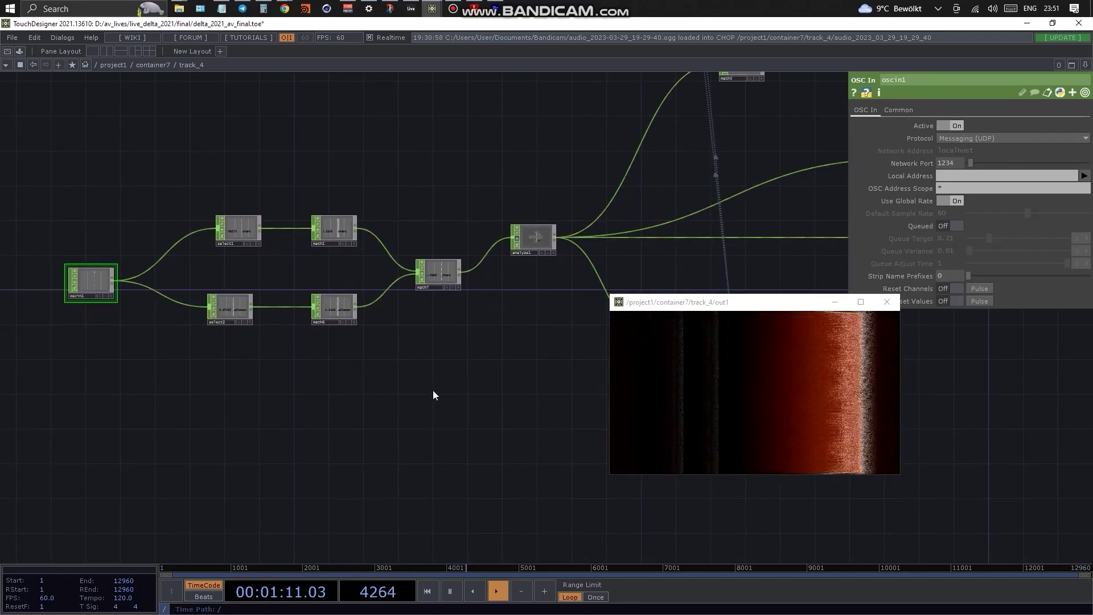
drag(457, 351, 212, 176)
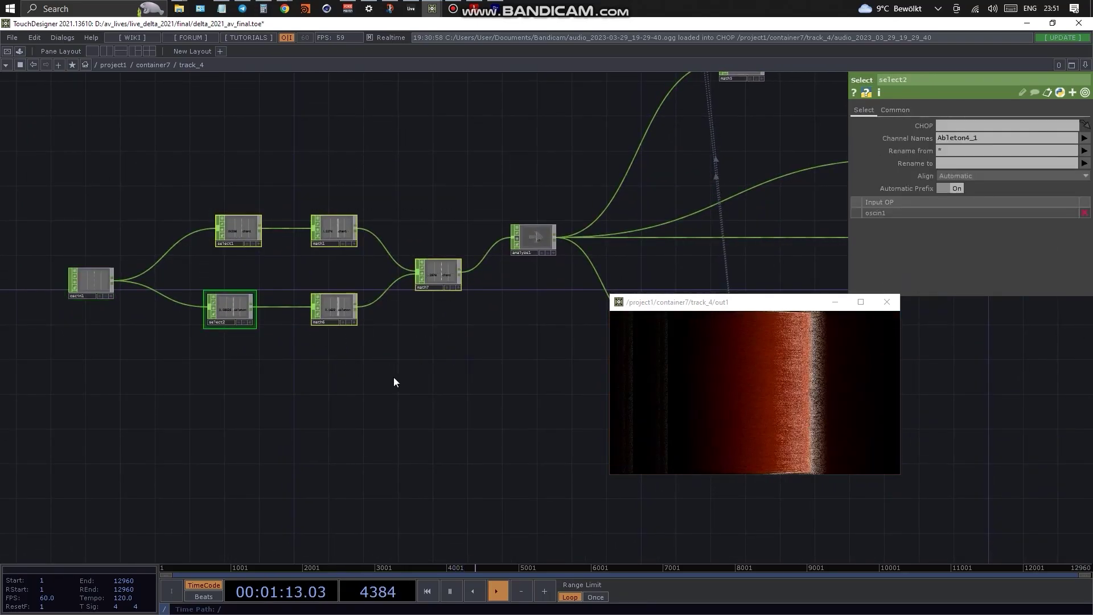
scroll(433, 279, up, 3)
drag(442, 353, 353, 358)
scroll(345, 350, down, 4)
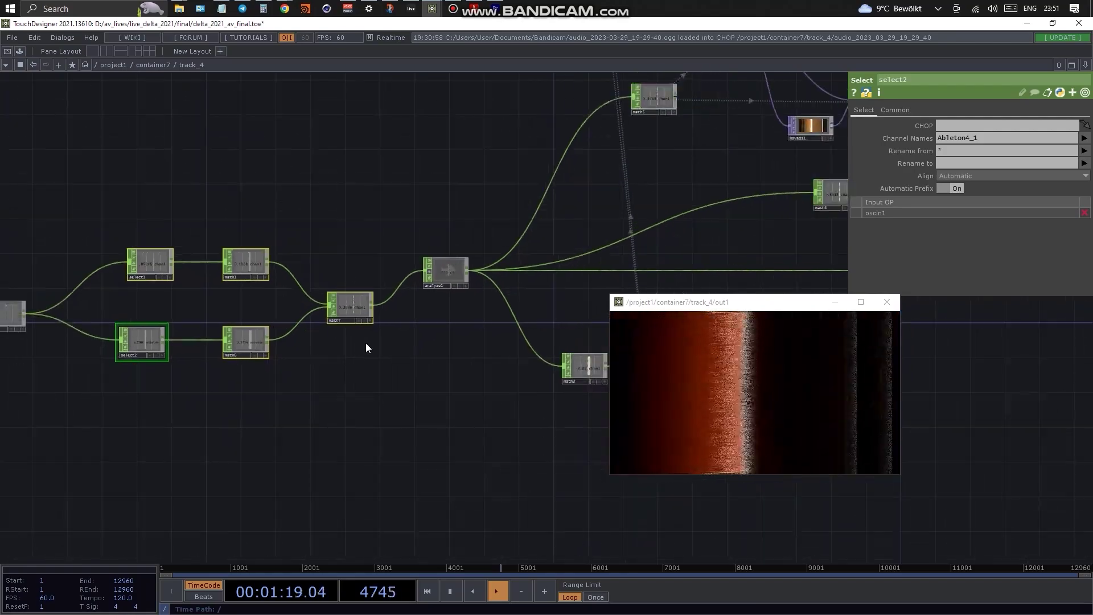
Survey the whole track_4 network and reposition the out1 preview window below the main TOP chain.
drag(574, 283, 384, 347)
drag(488, 344, 304, 377)
scroll(354, 254, down, 8)
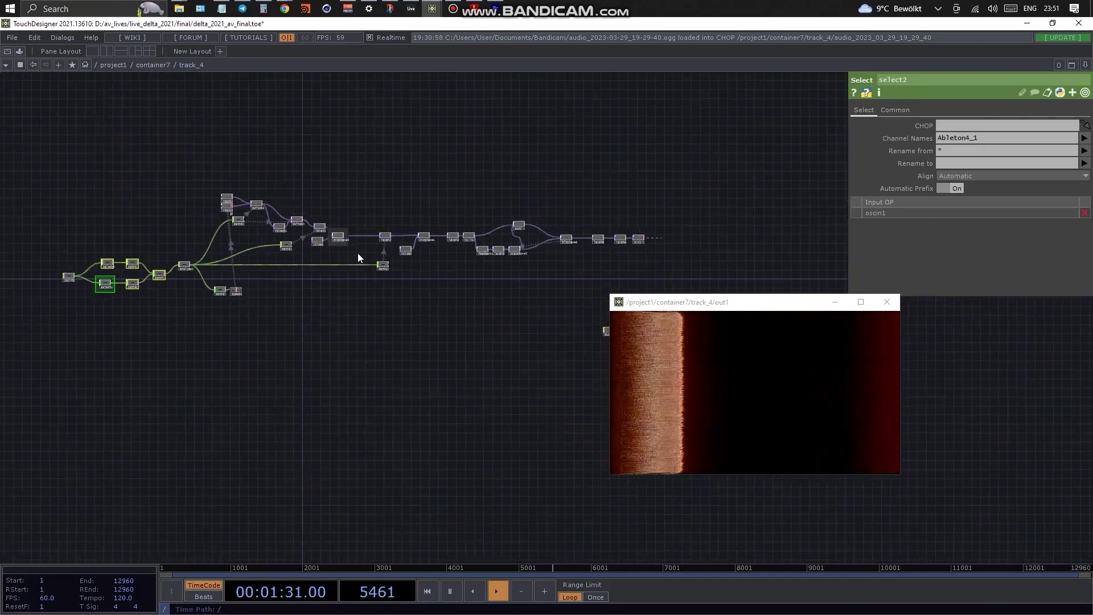
scroll(435, 244, up, 3)
drag(687, 303, 751, 334)
drag(520, 316, 579, 315)
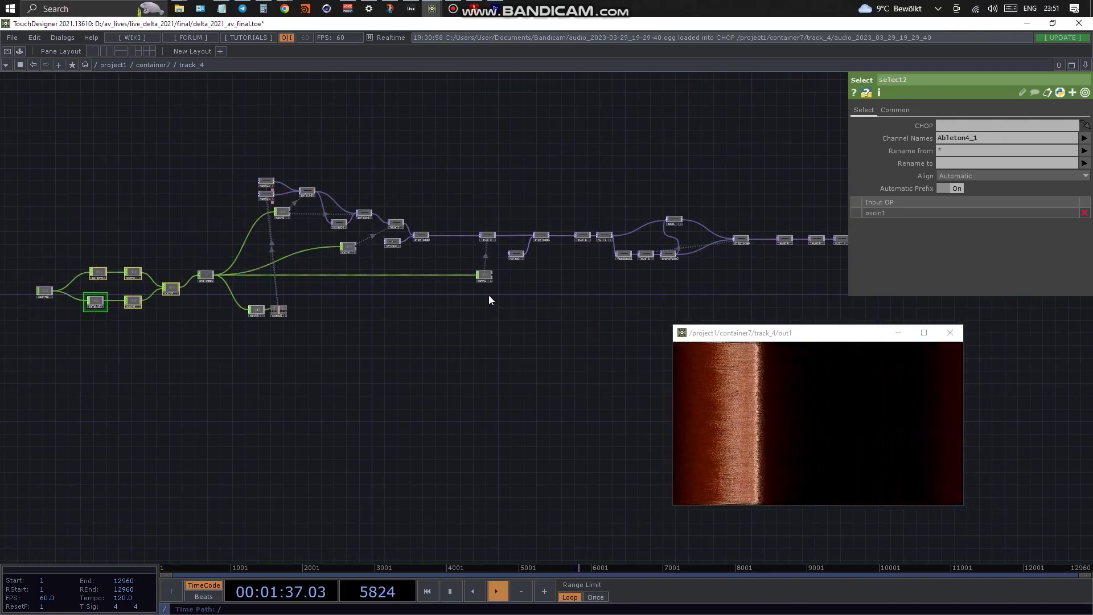
drag(450, 346, 560, 427)
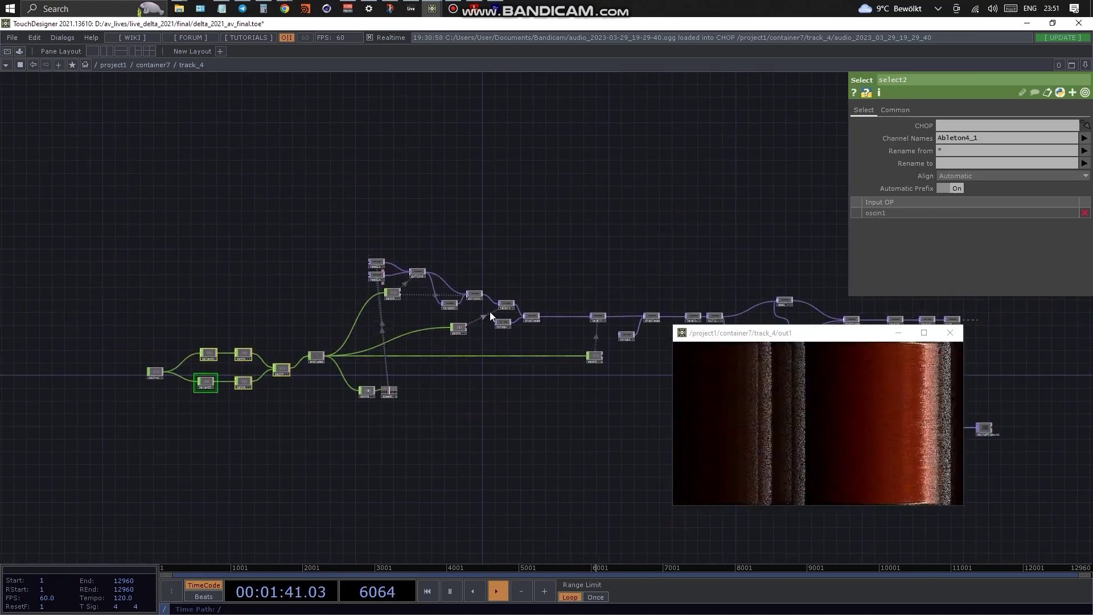
Examine the branches leaving analyze1 and show the parameters of ramp14, which feeds switch3.
scroll(490, 312, up, 5)
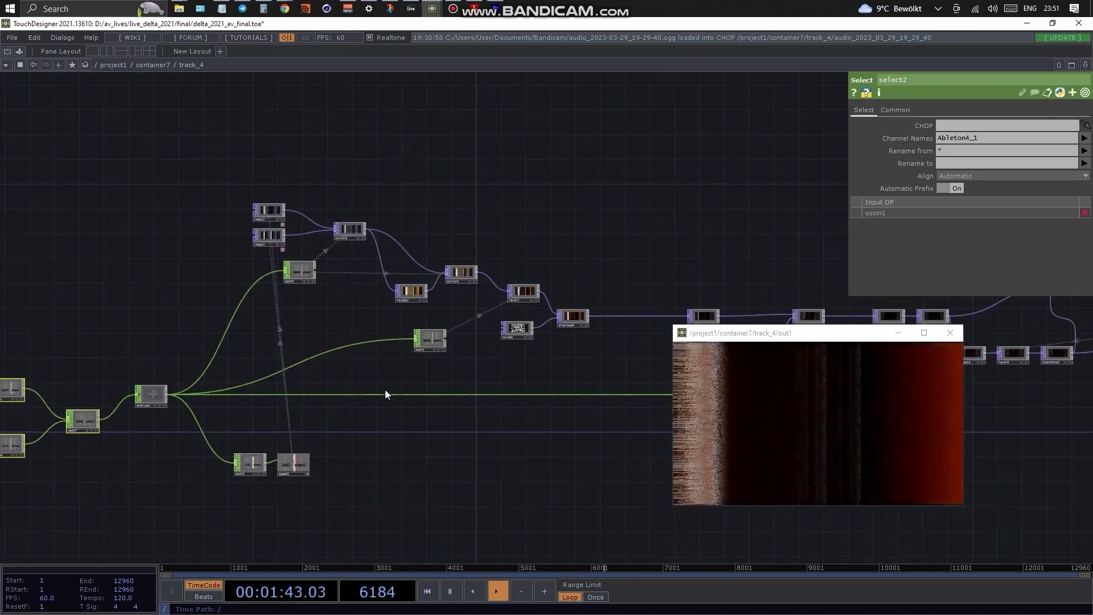
drag(511, 389, 405, 316)
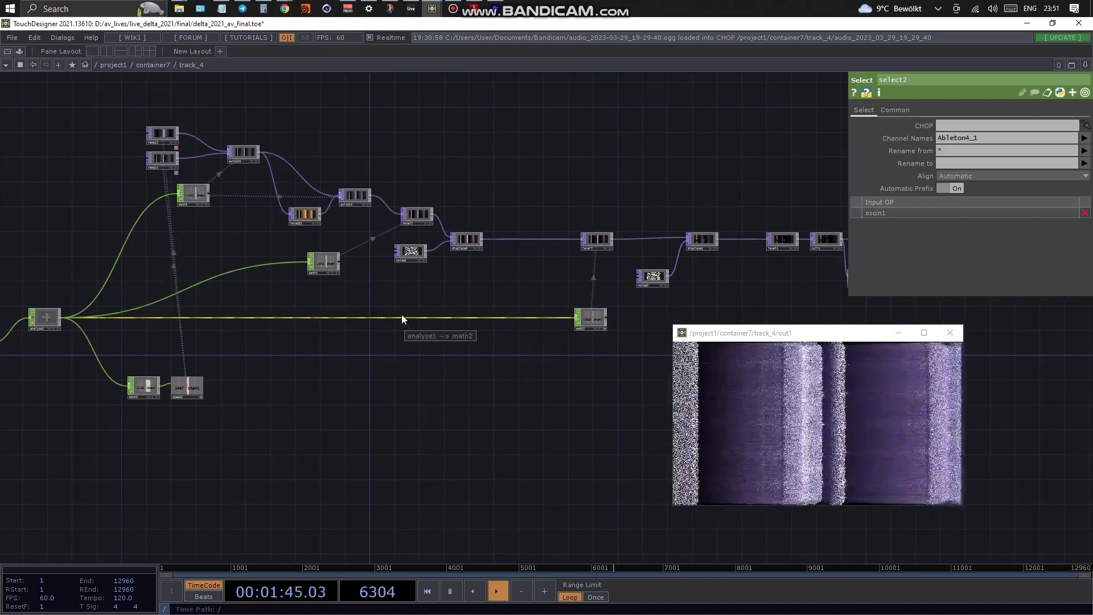
scroll(424, 333, down, 4)
scroll(434, 283, up, 8)
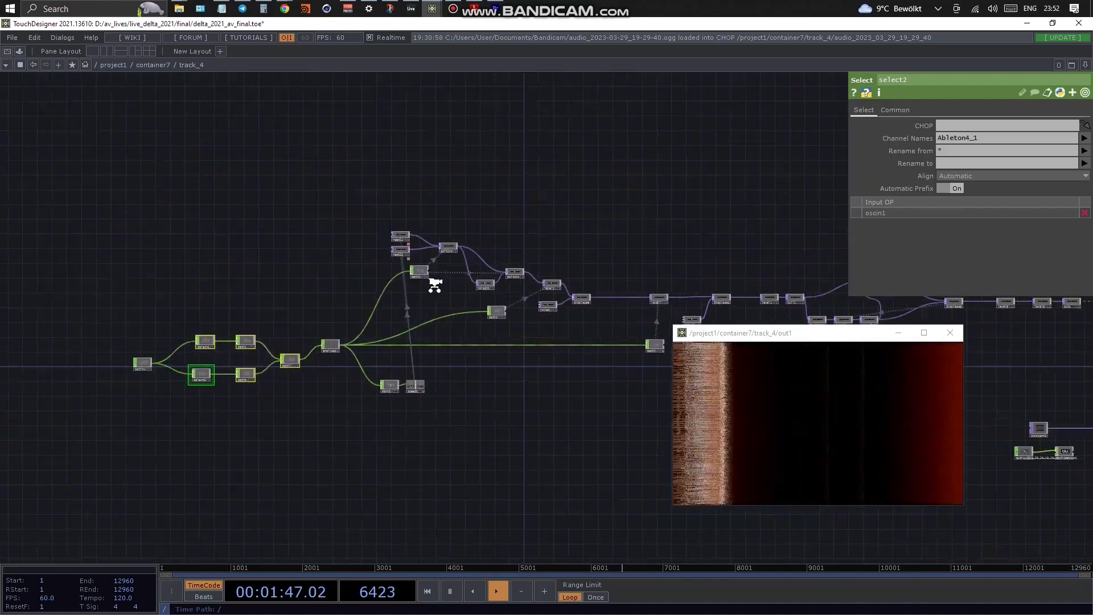
drag(457, 336, 486, 407)
drag(427, 264, 436, 276)
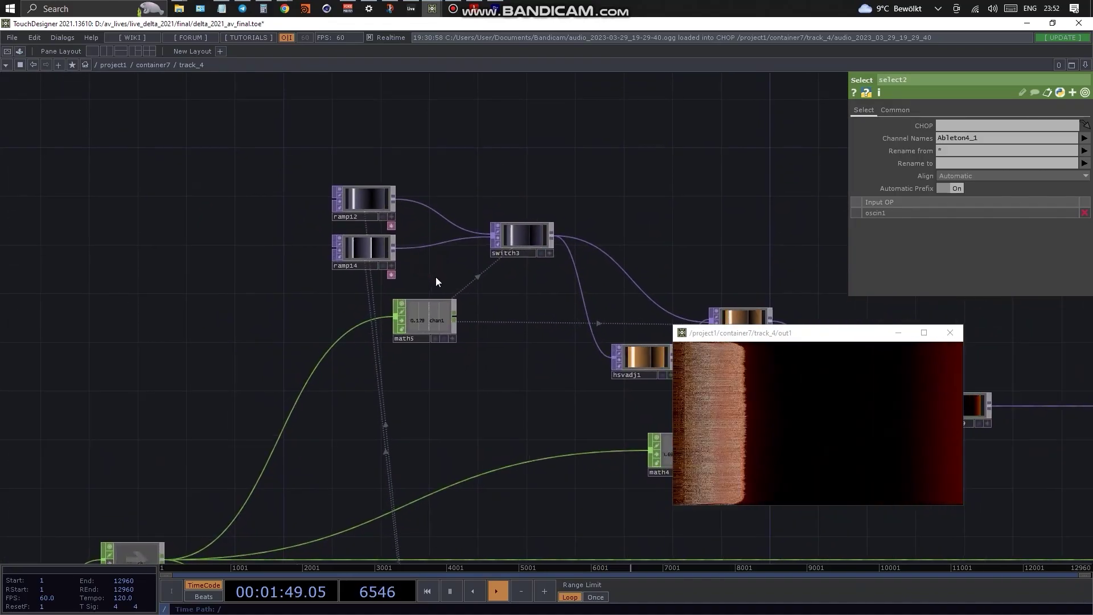
click(364, 248)
drag(547, 367, 214, 279)
drag(401, 297, 493, 300)
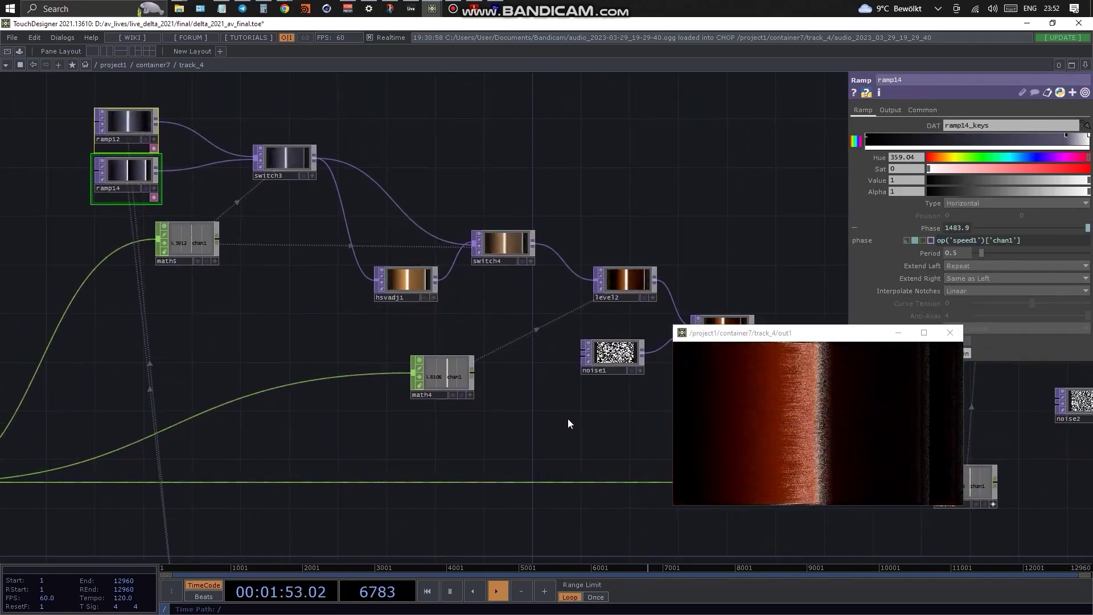
Follow the image chain through level2, displace9 and level7, checking the math4 and math2 nodes that control it.
click(497, 385)
drag(404, 372, 293, 354)
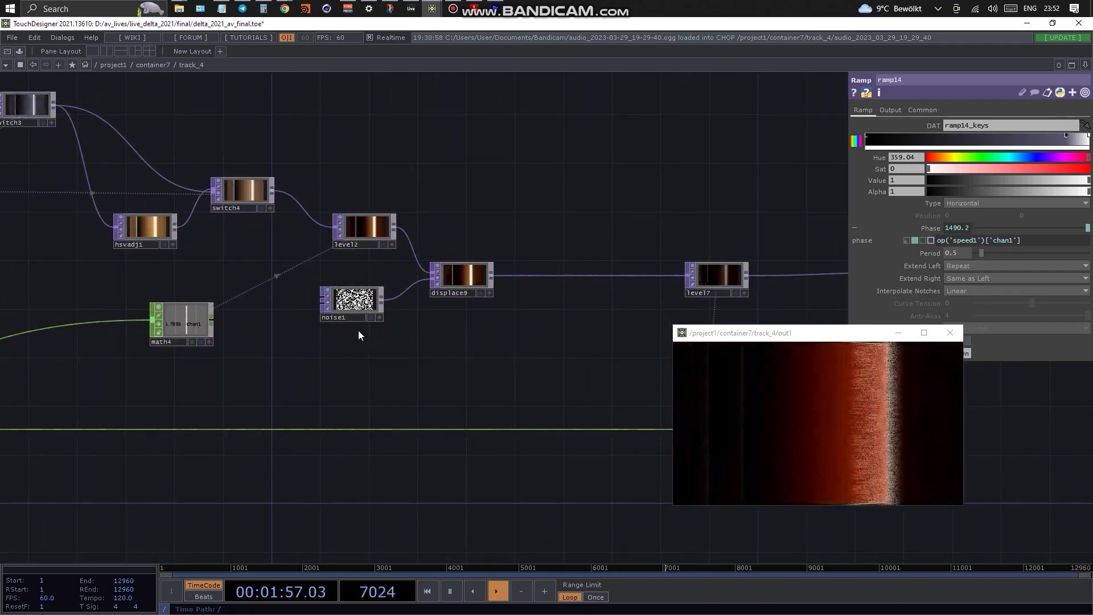
drag(373, 371, 325, 376)
scroll(324, 341, up, 4)
drag(427, 378, 320, 382)
drag(324, 309, 198, 285)
drag(373, 325, 301, 288)
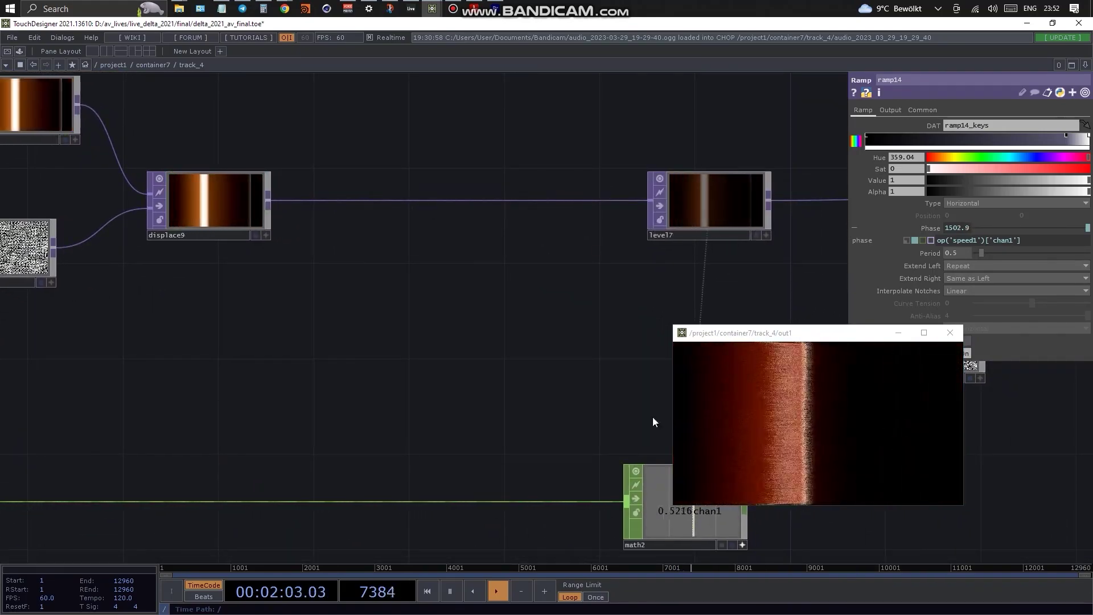
drag(470, 375, 364, 371)
scroll(364, 370, down, 2)
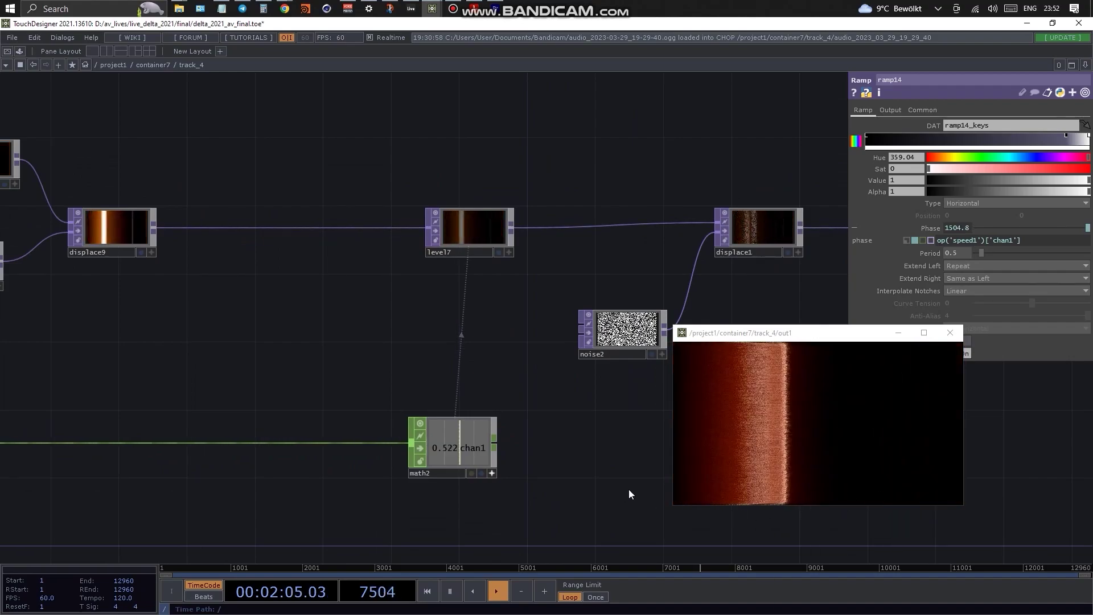
Examine the rest of the image chain, from the noise2 displacement through the feedback loop to the final level nodes.
drag(555, 344, 473, 306)
drag(385, 342, 352, 411)
drag(394, 311, 225, 324)
scroll(193, 324, down, 4)
drag(338, 333, 268, 349)
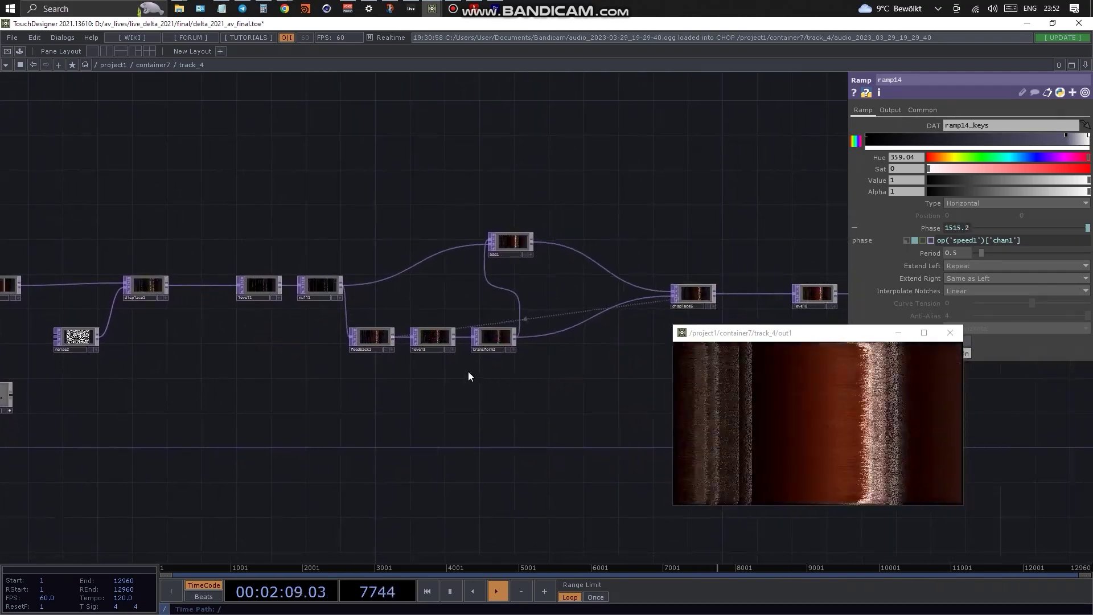
drag(559, 383, 638, 388)
scroll(582, 339, down, 5)
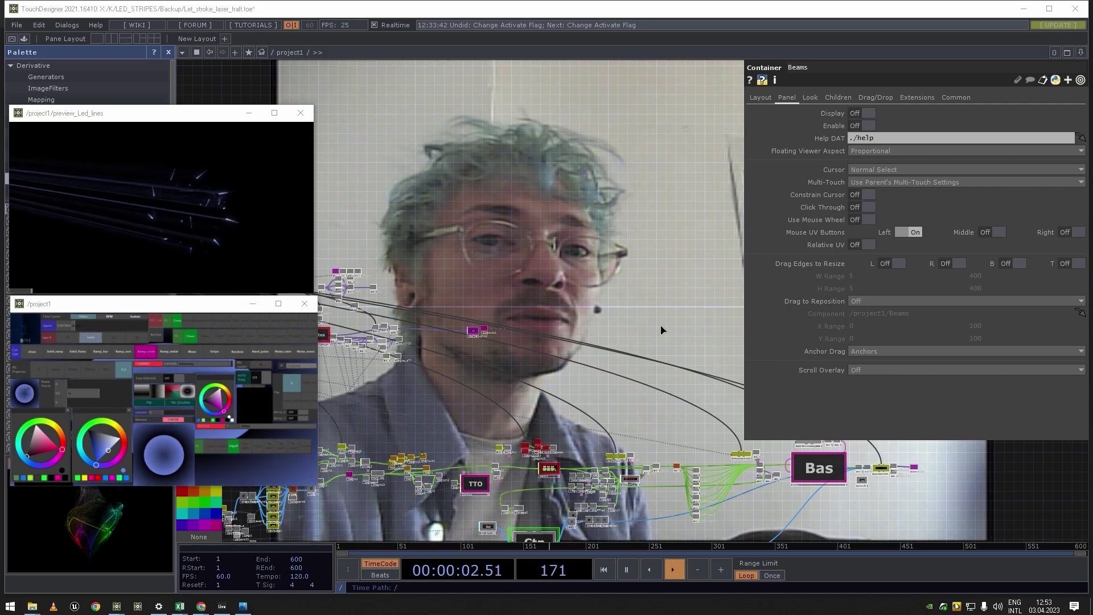
Switch to the photo viewer and browse the club lighting photos through photo_2022-12-31_19-30-59.jpg.
click(243, 606)
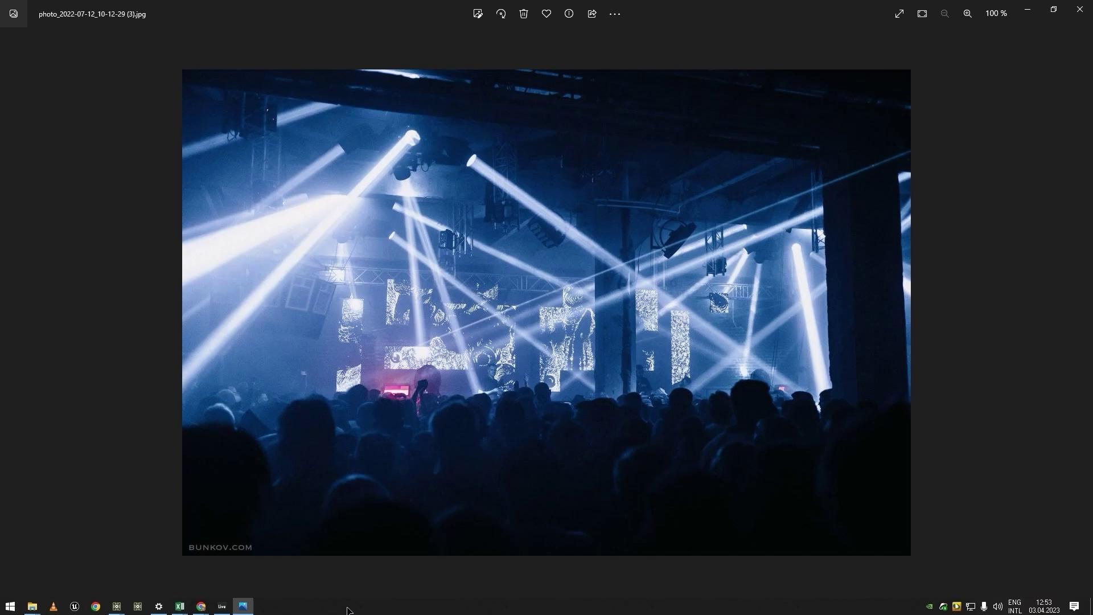
key(Right)
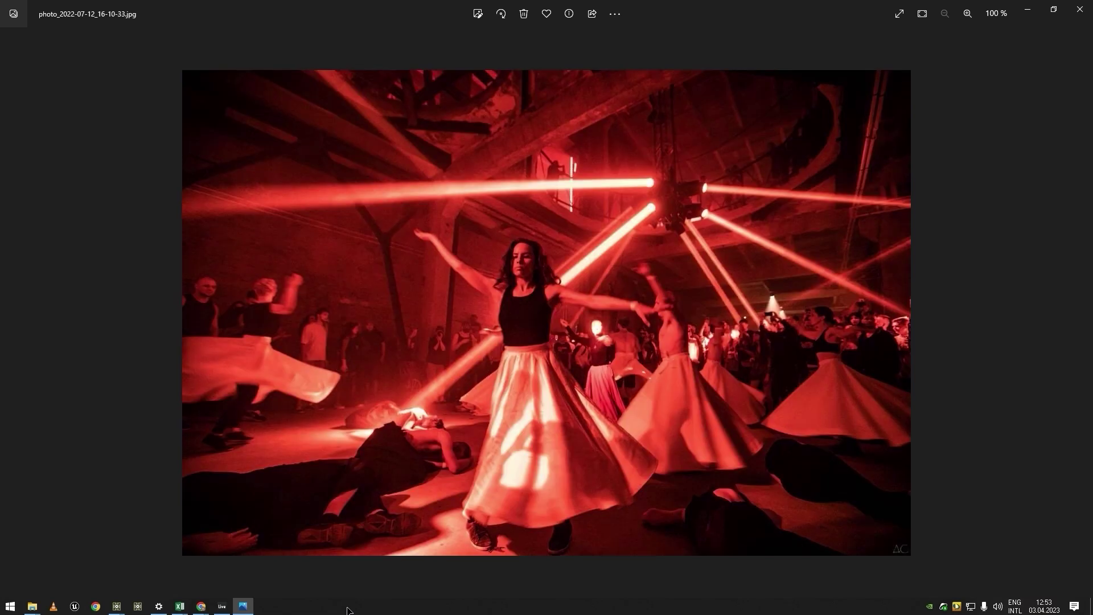
key(Right)
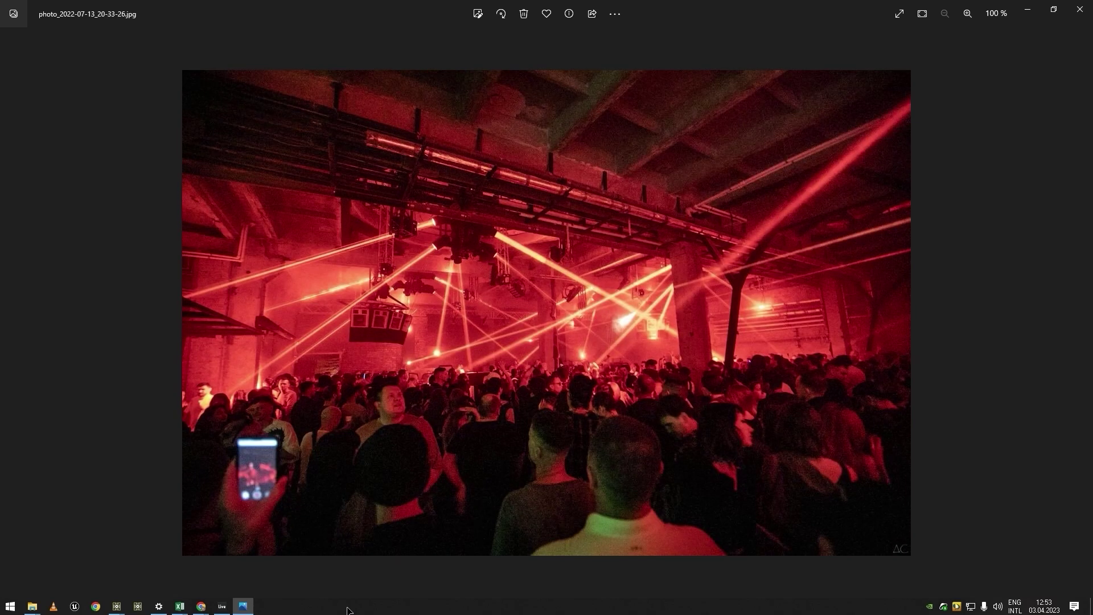
key(Right)
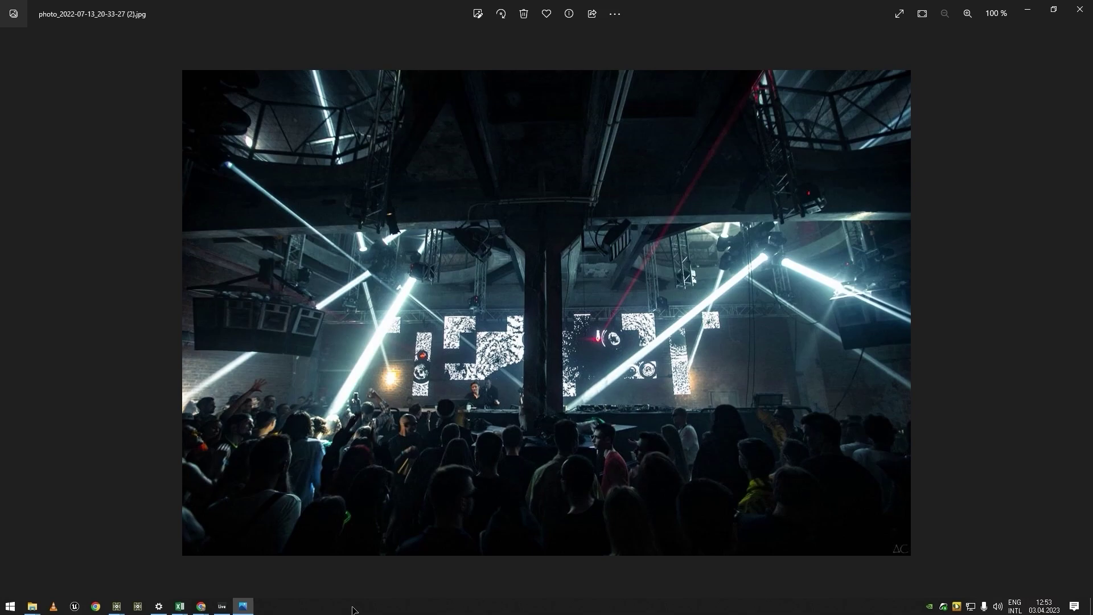
key(Right)
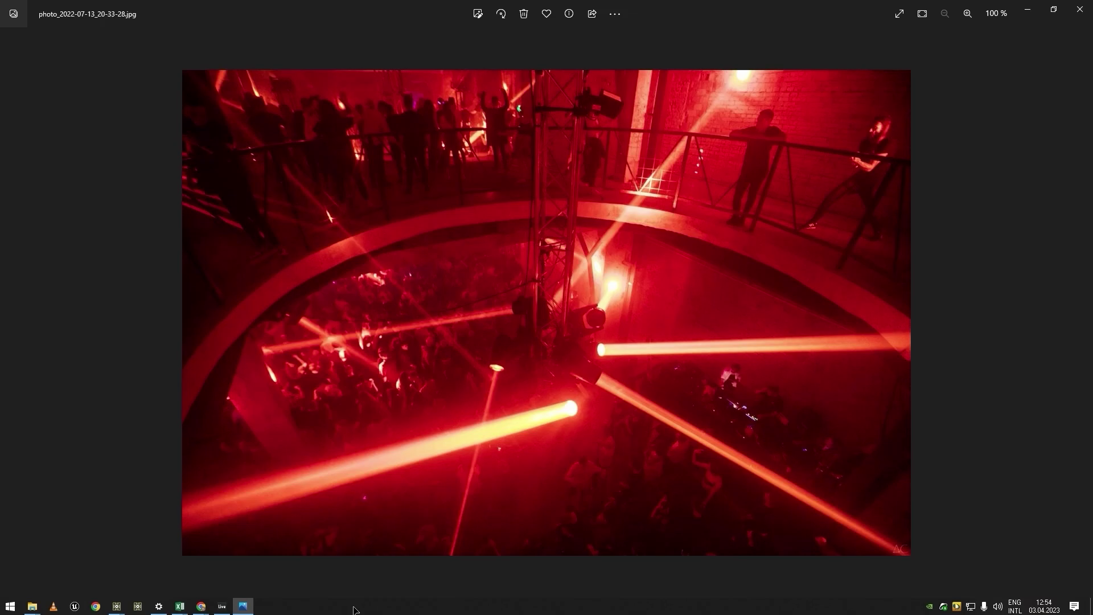
key(Right)
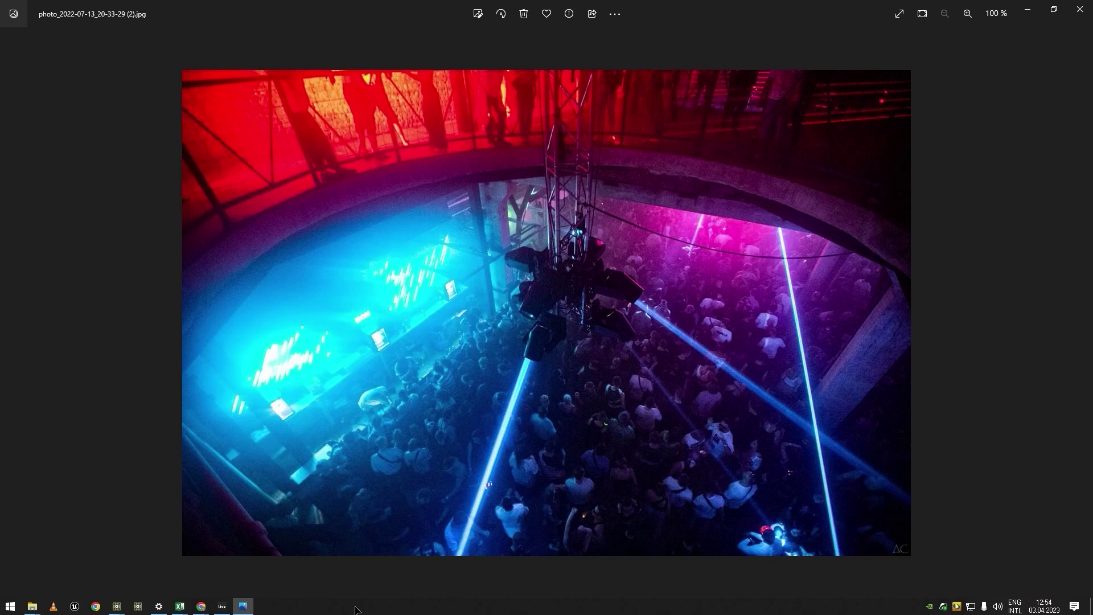
key(Right)
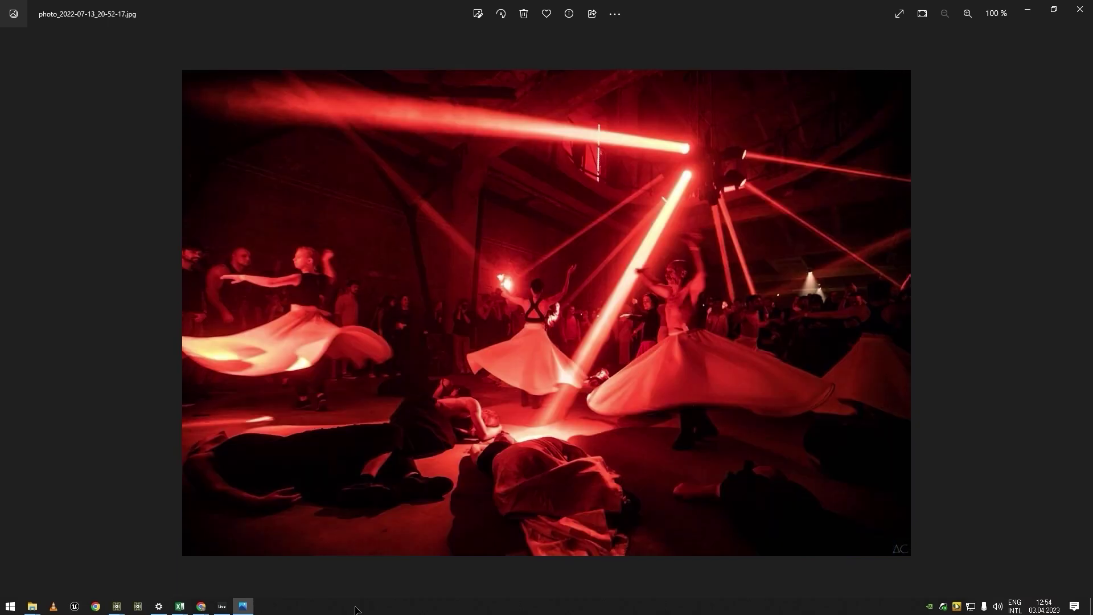
key(Right)
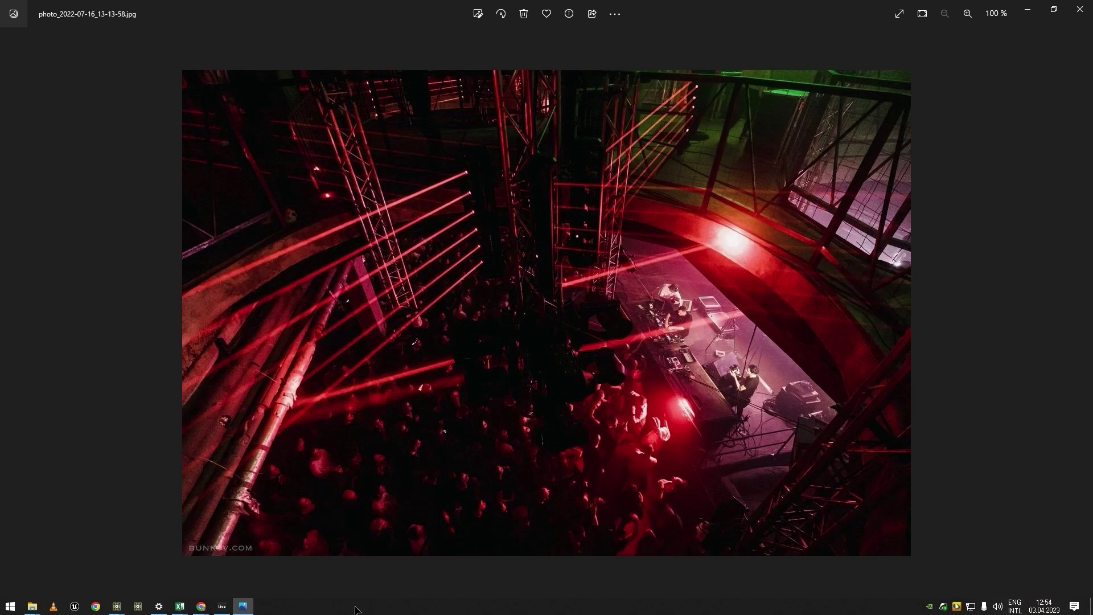
key(Right)
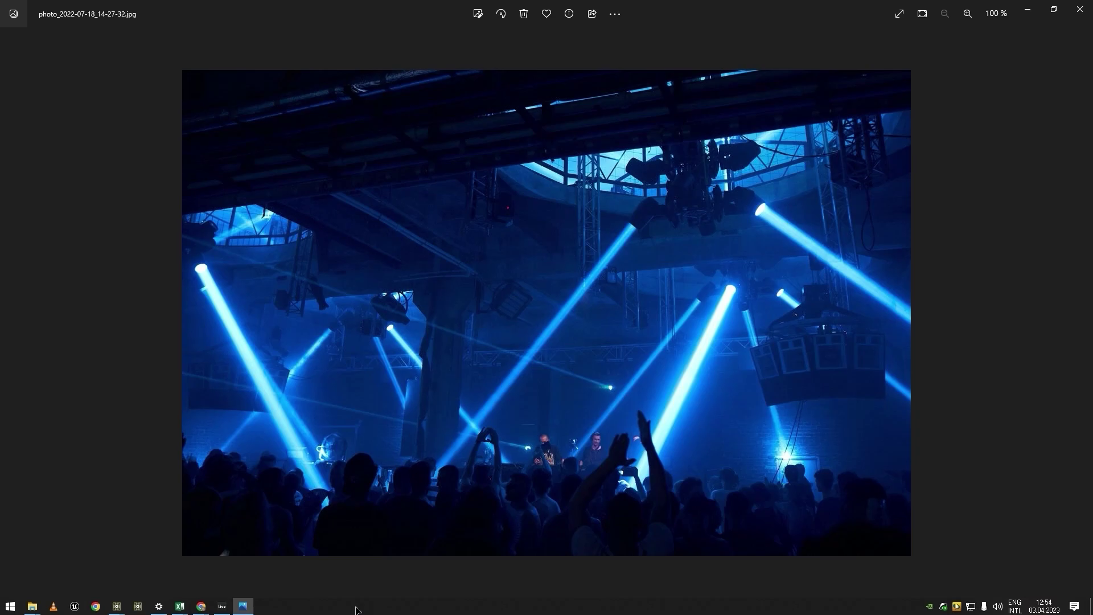
key(Right)
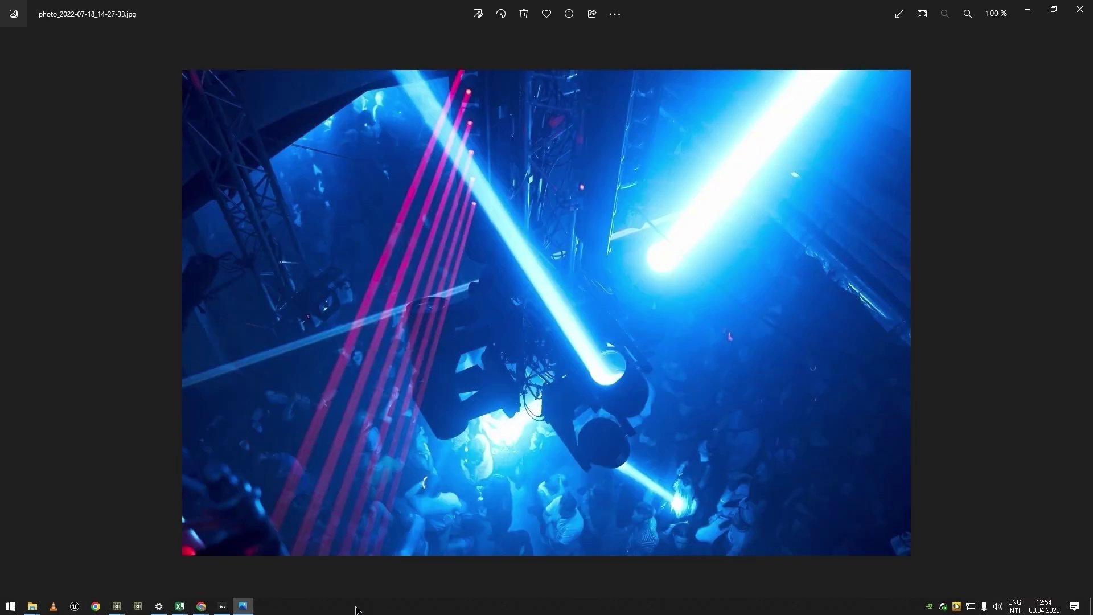
key(Right)
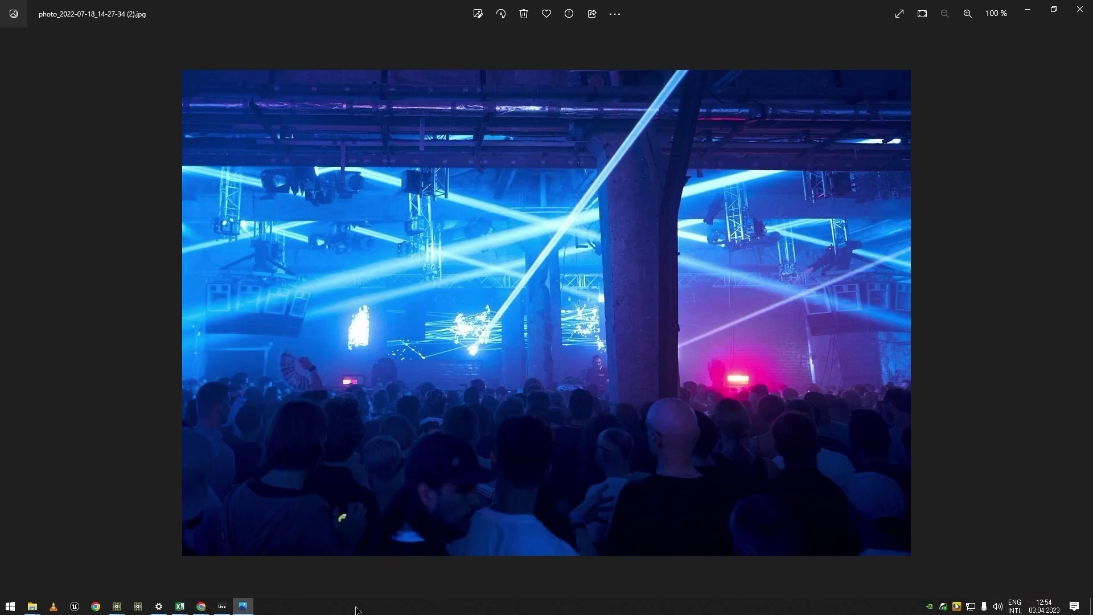
key(Right)
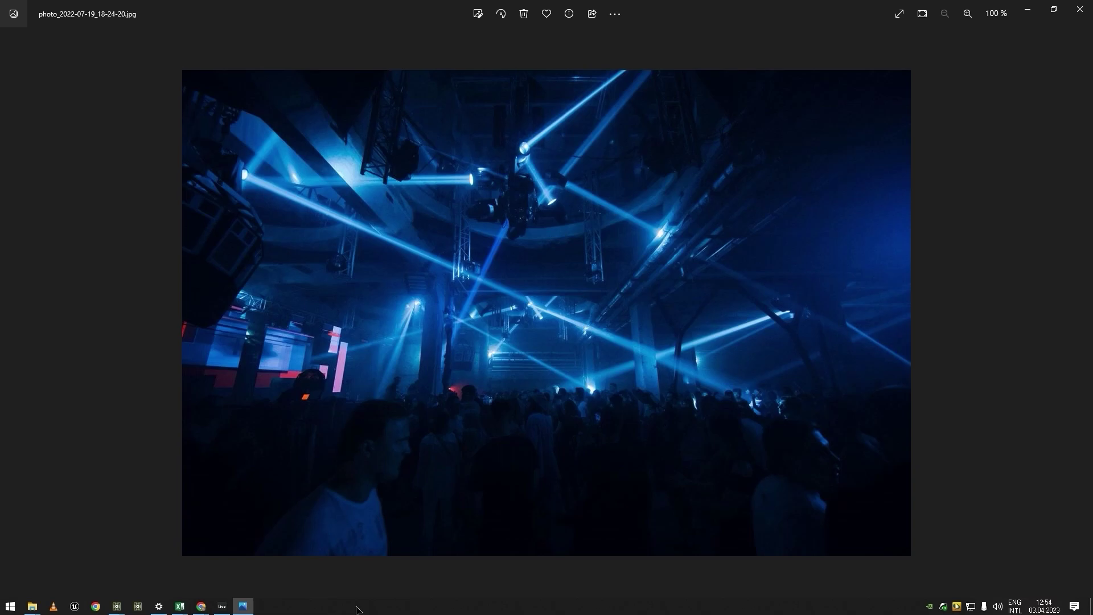
key(Right)
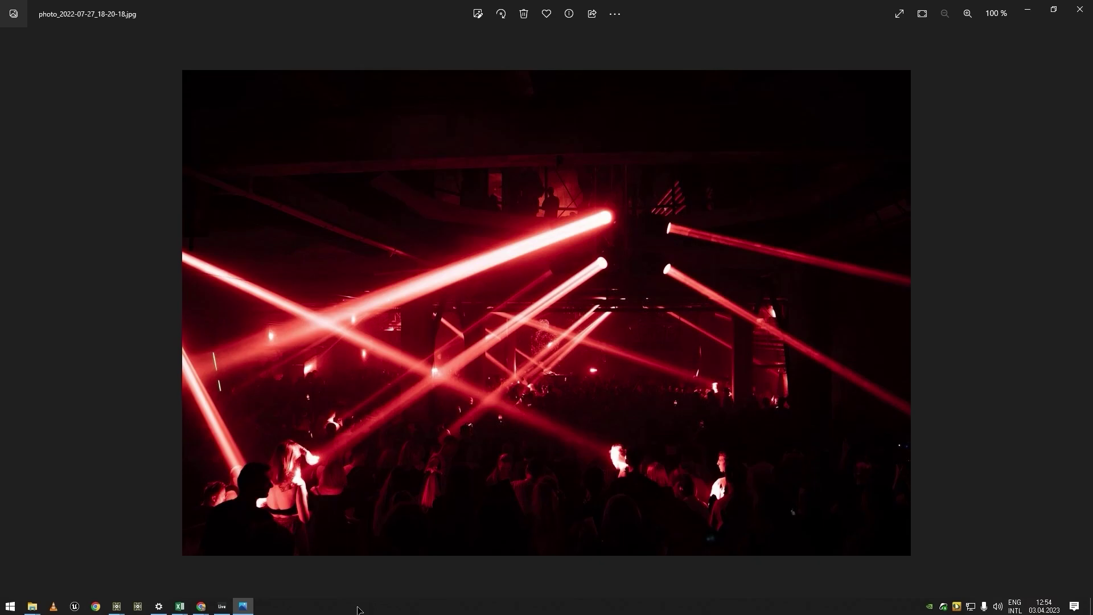
key(Right)
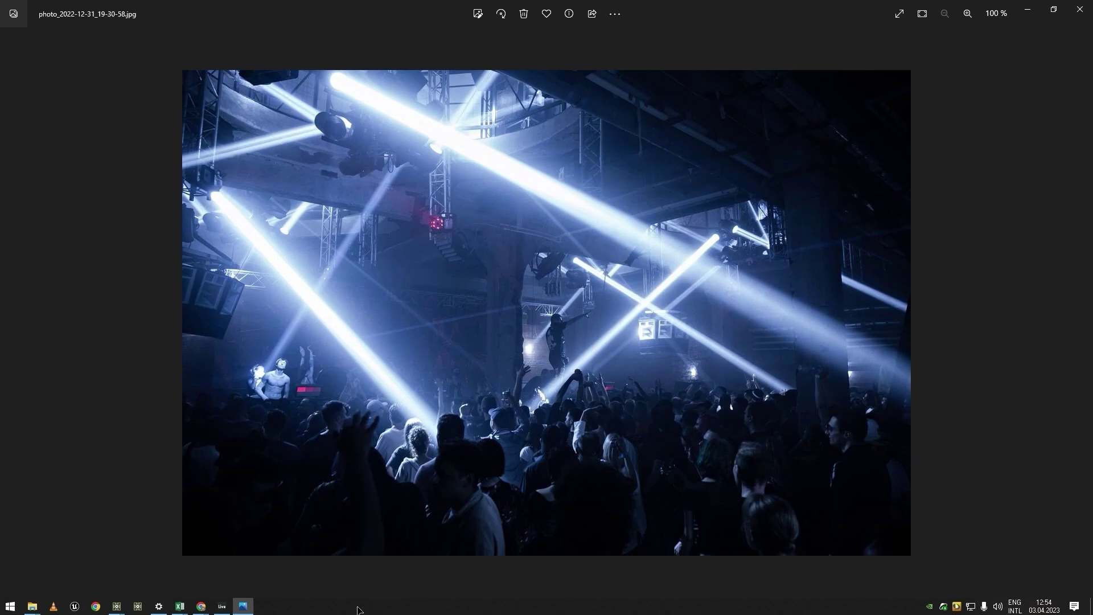
key(Right)
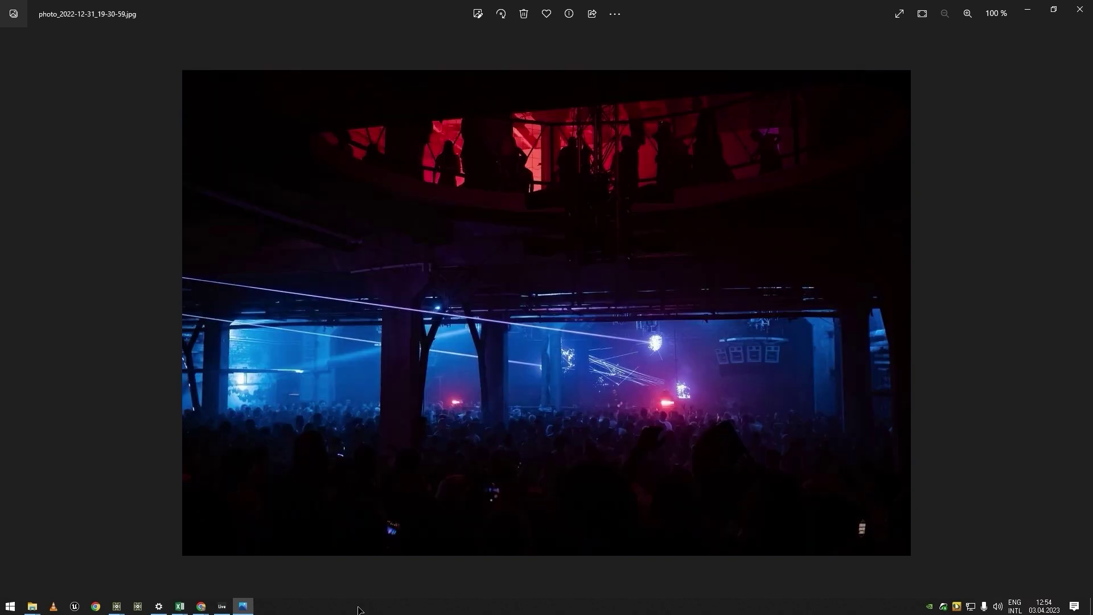